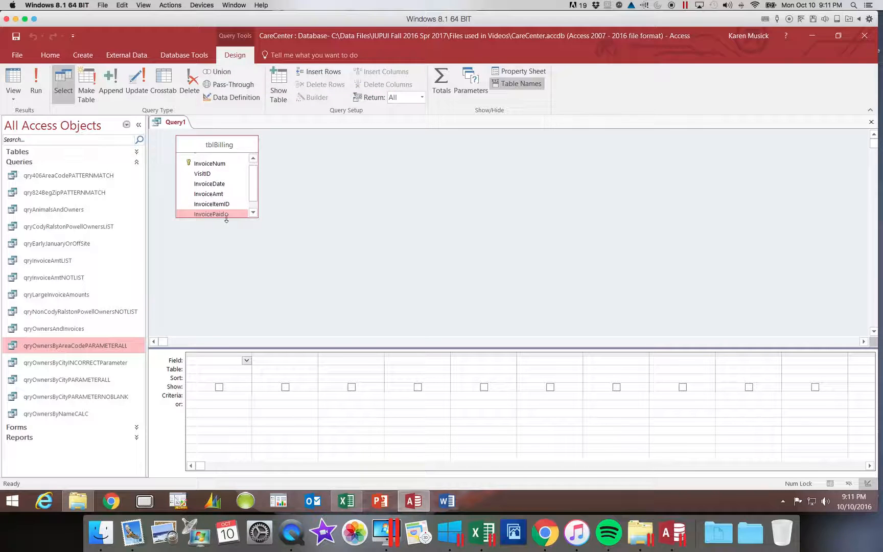
Add all fields from tblBilling to the query design grid
drag(224, 219, 223, 242)
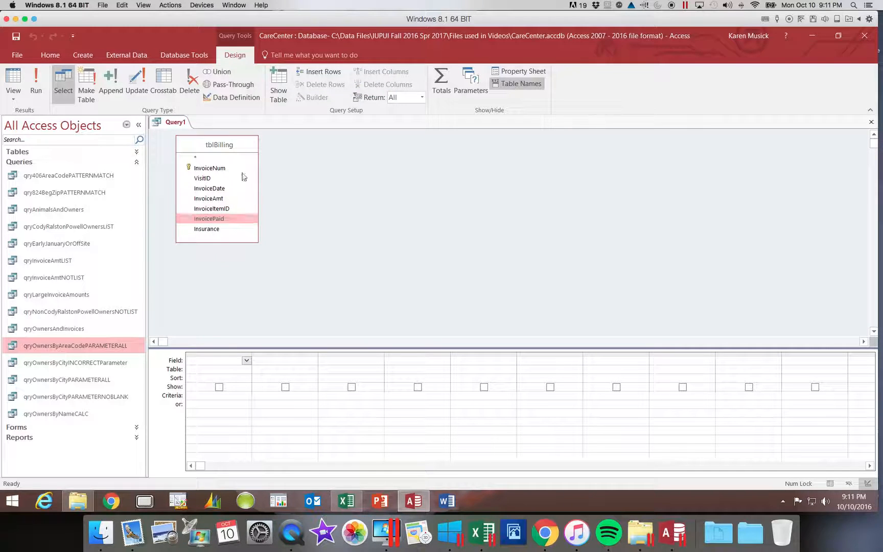
double_click(219, 145)
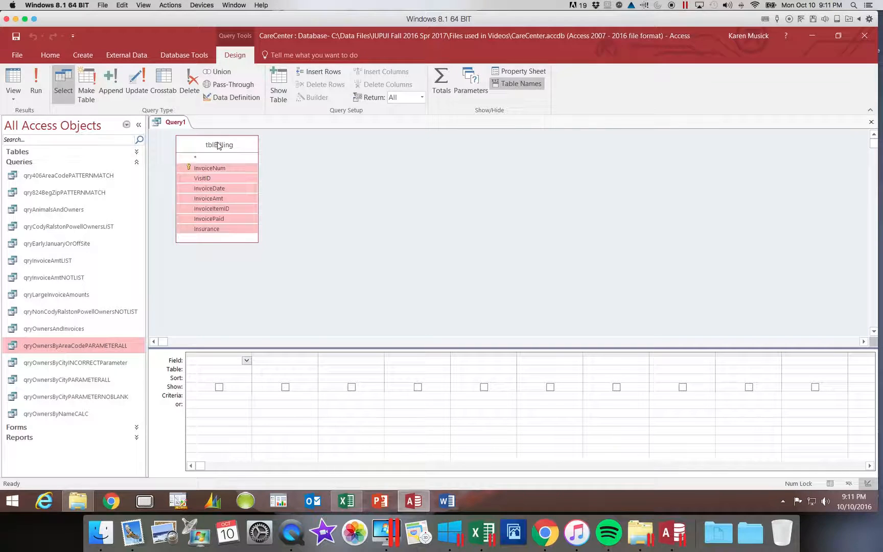
drag(235, 170, 217, 361)
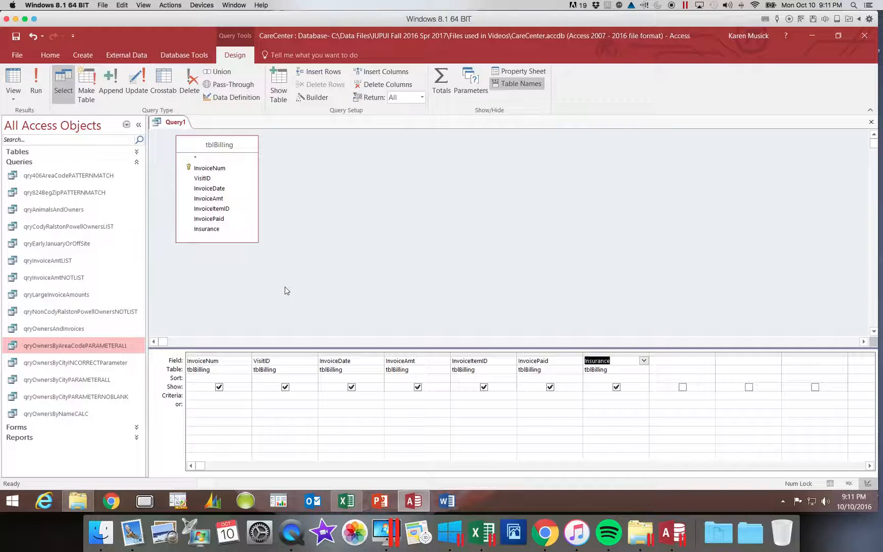
Enter the parameter prompt [Enter the minimum invoice amount] as the InvoiceAmt criterion
click(390, 395)
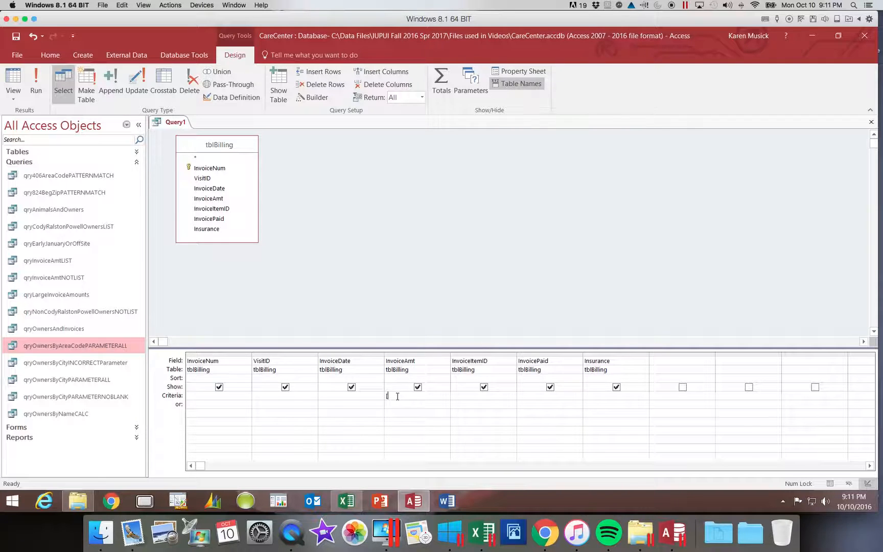
text(Ent)
text(er the m)
text(inimum )
text(invoice )
text(amount)
scroll(398, 397, right, 3)
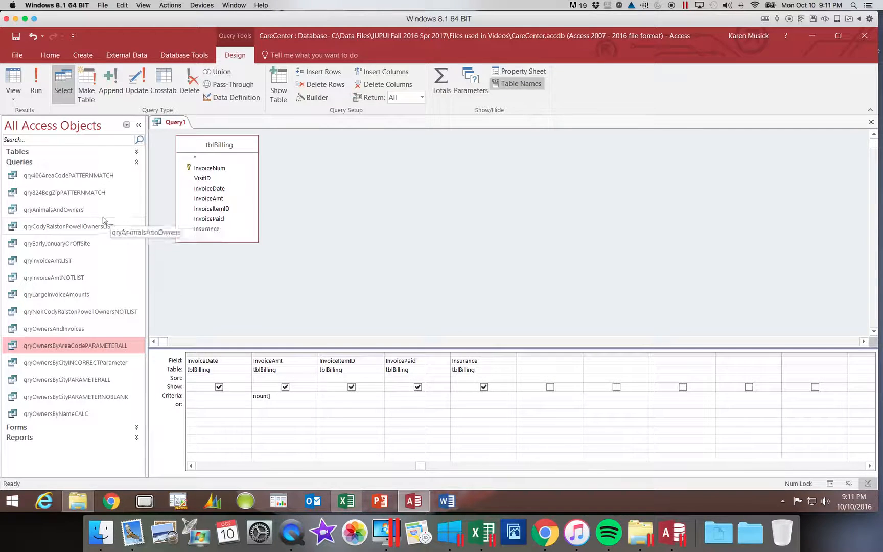
Save the query as qryInvoiceAmtPARAMETERMIN
click(16, 37)
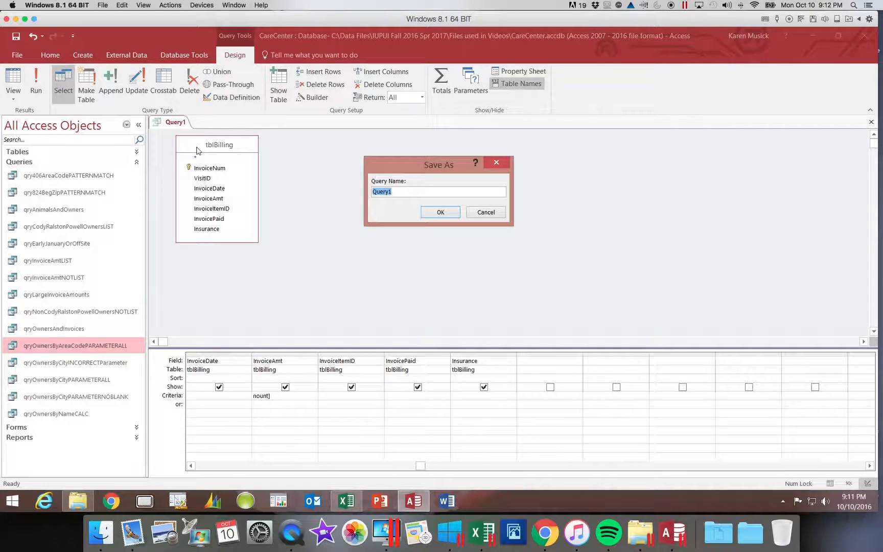
text(qryInvoiceAmt)
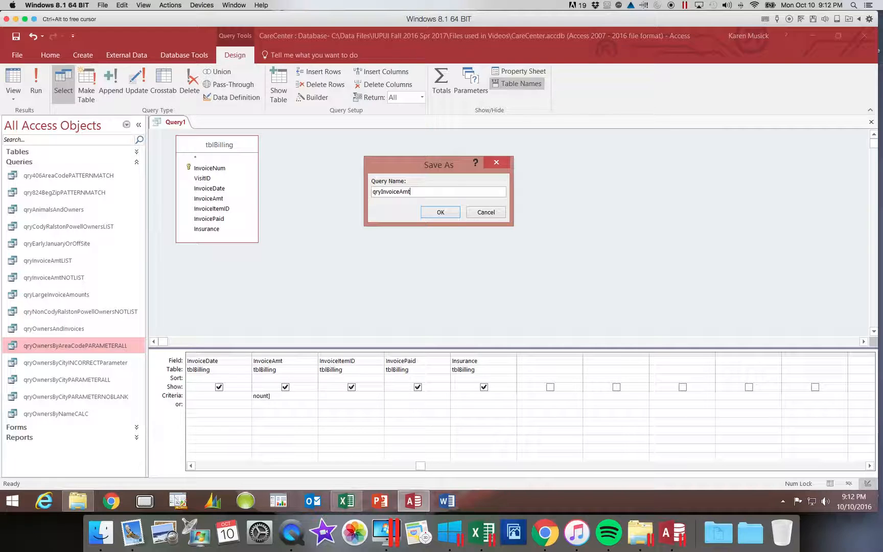
text(PARAMETERMIN)
click(440, 212)
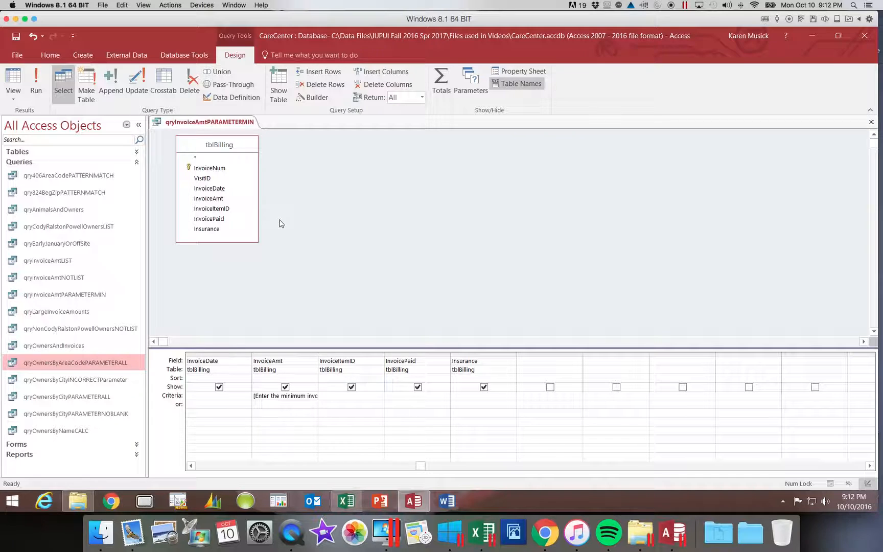
Run the query, entering 25 as the minimum invoice amount
click(34, 94)
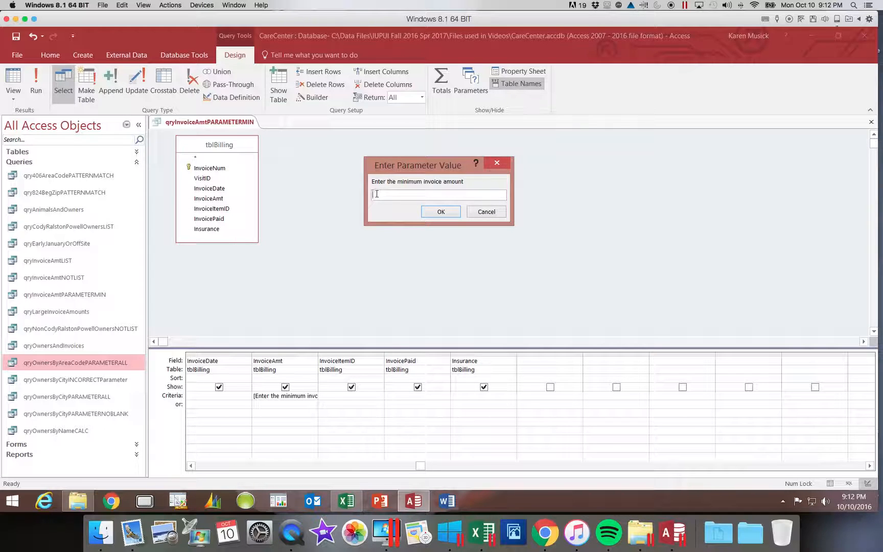
click(376, 194)
text(25)
key(Return)
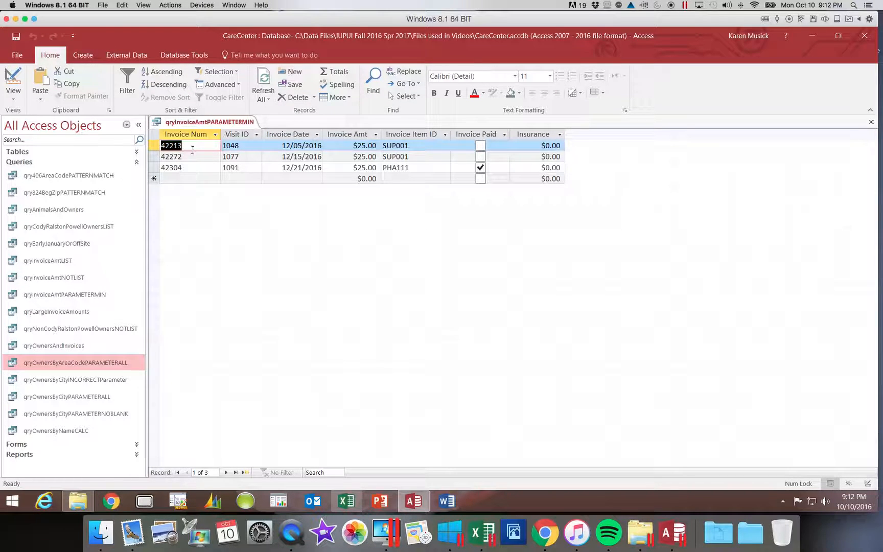
Return to Design view and widen the InvoiceAmt column in the grid
click(14, 75)
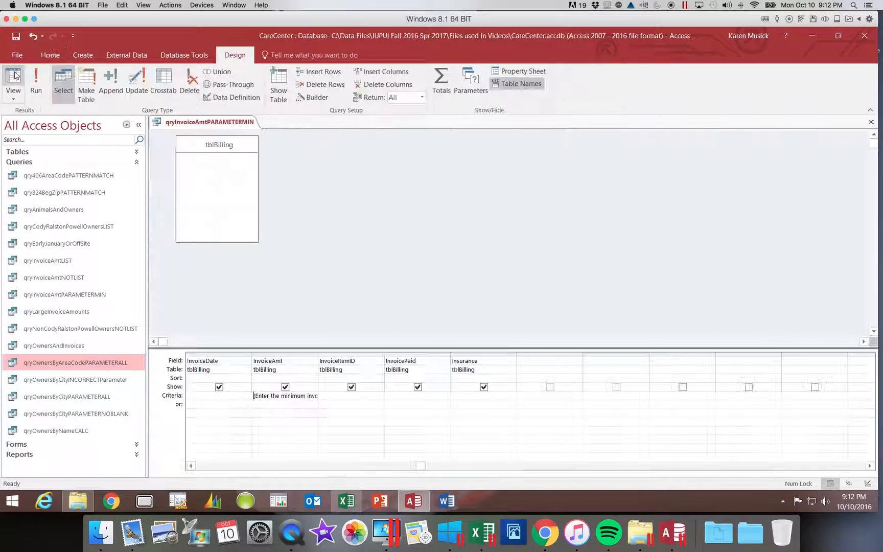
click(324, 357)
drag(325, 359, 358, 356)
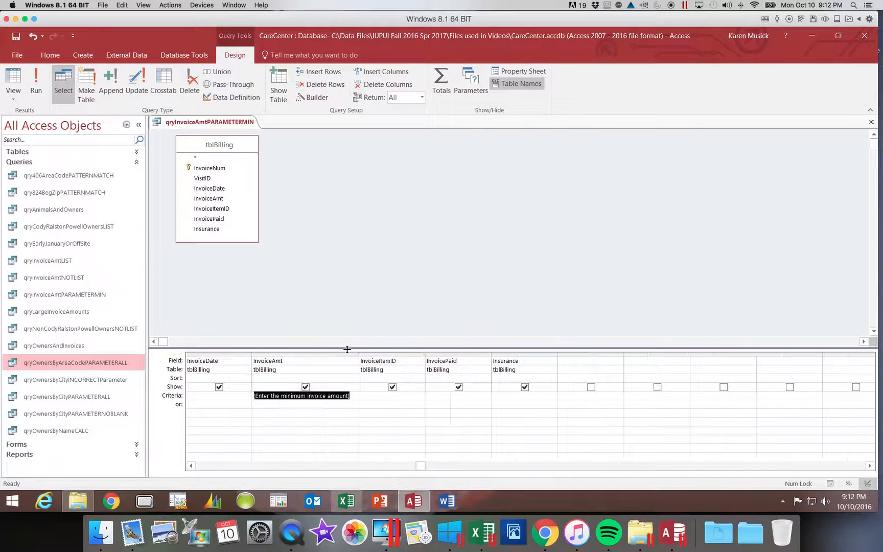
Prefix the InvoiceAmt parameter criterion with >= so it reads >=[Enter the minimum invoice amount]
click(257, 397)
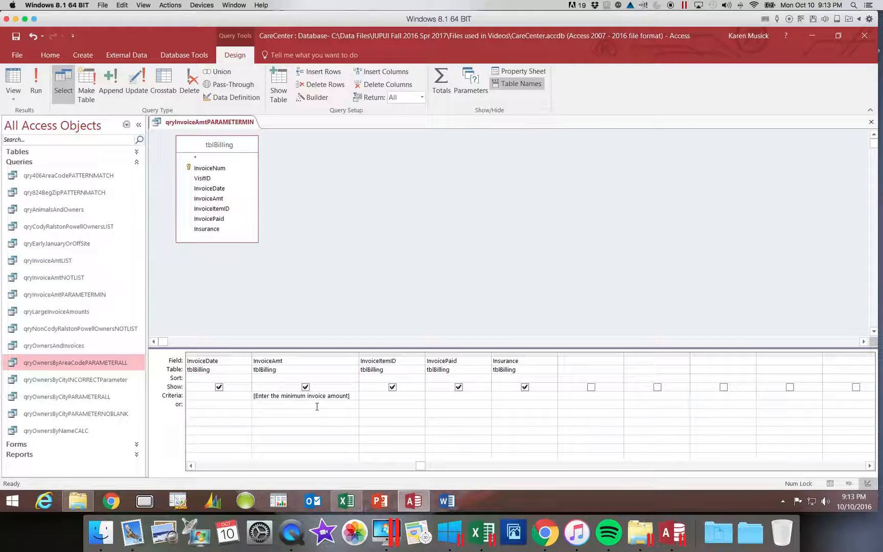
text(>=)
drag(360, 358, 367, 357)
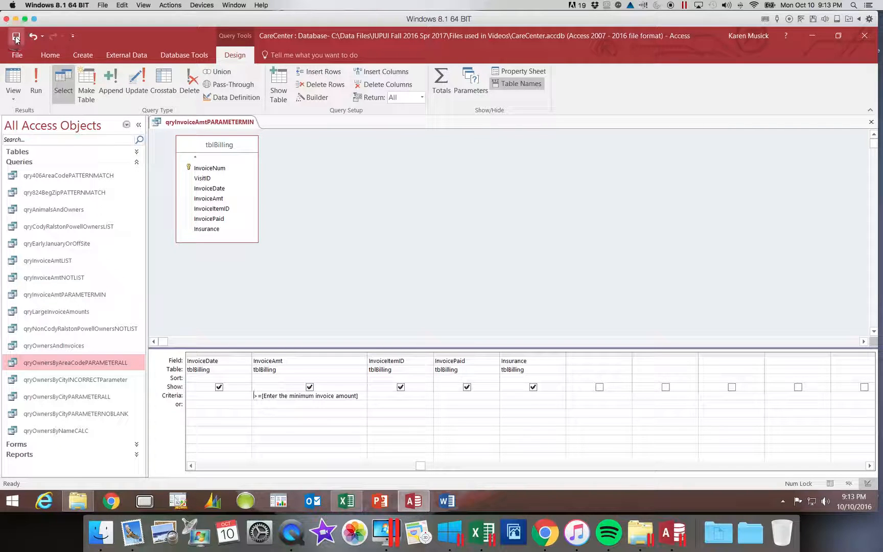
Run the query with 25 as the minimum invoice amount and scroll through the returned records
click(35, 81)
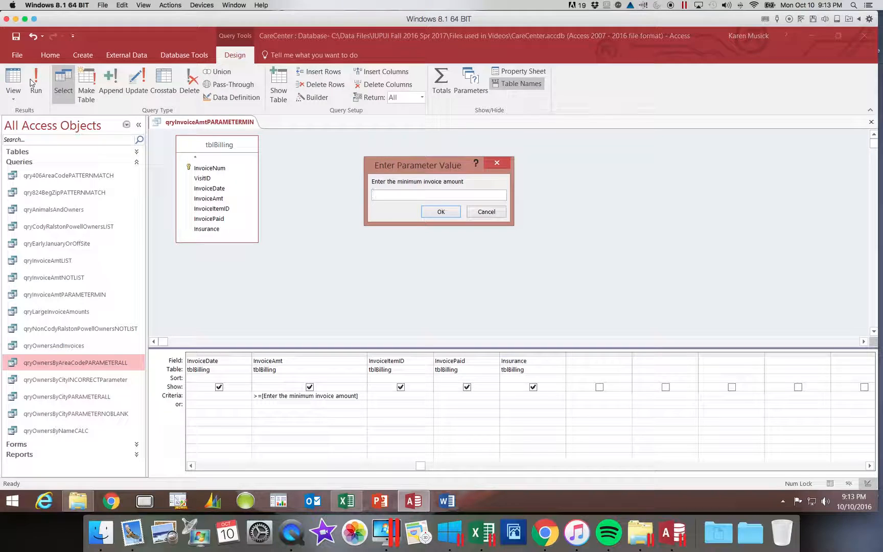
text(25)
key(Return)
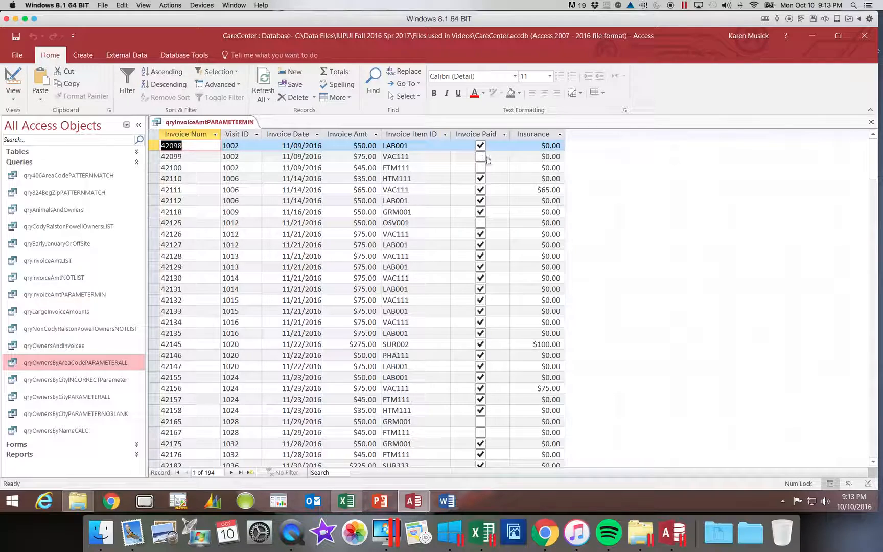
scroll(875, 173, down, 4)
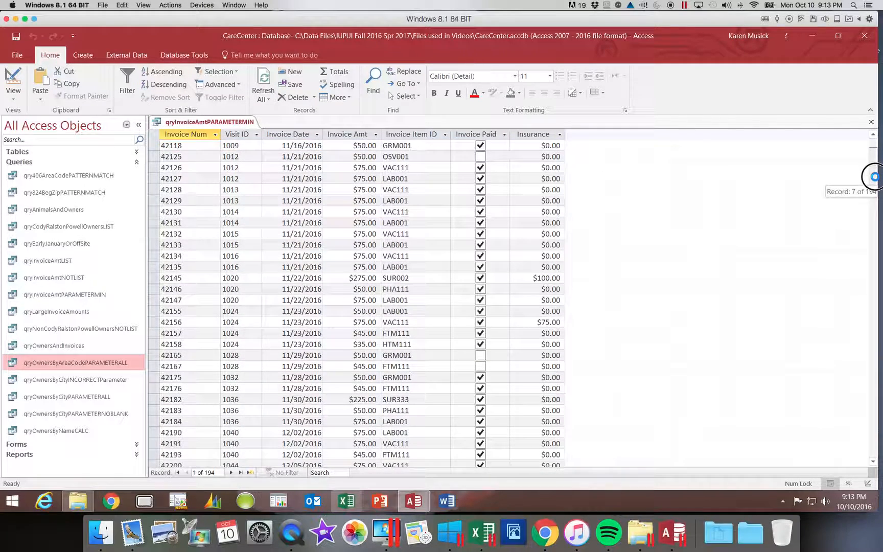
click(875, 307)
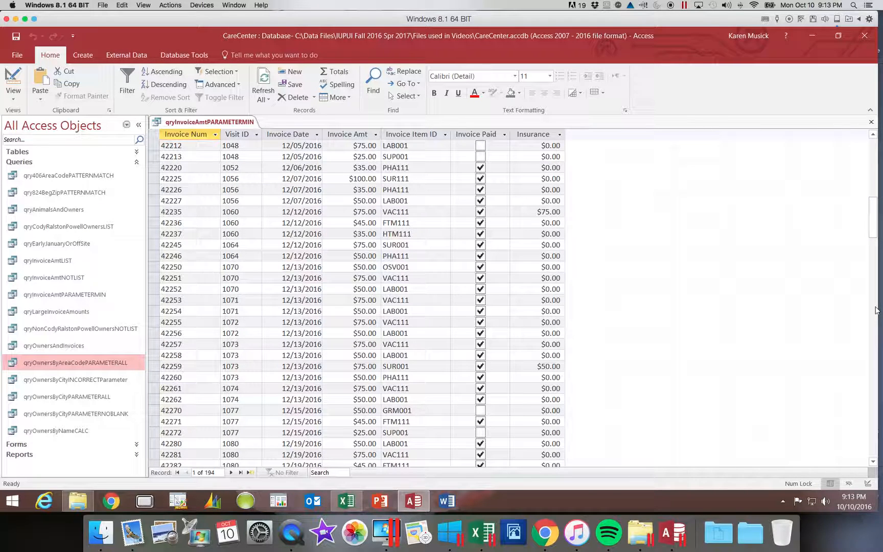
click(362, 157)
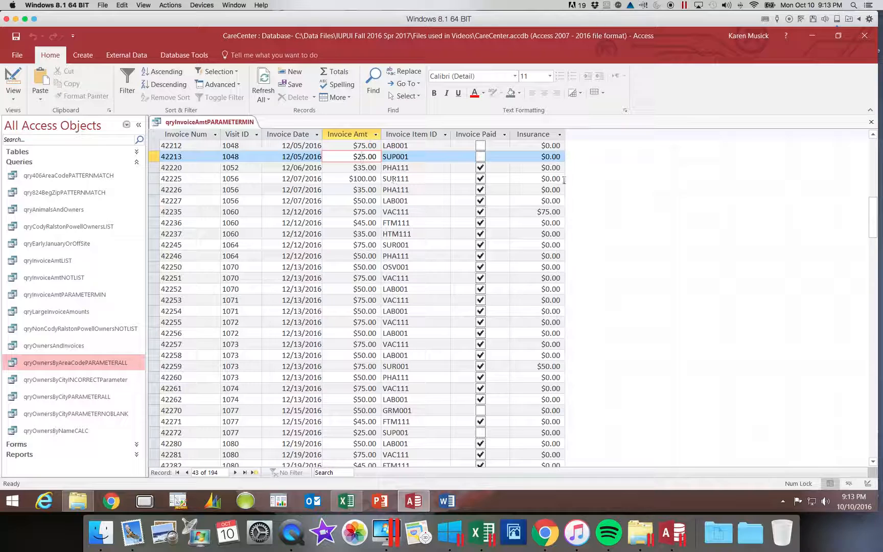
click(870, 221)
drag(870, 222, 870, 153)
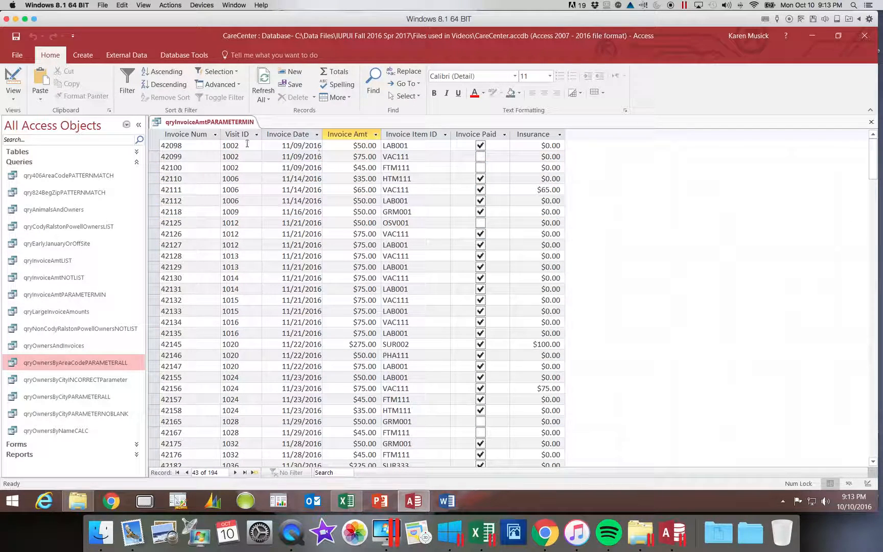
Rerun the query from Design view with 100 as the minimum invoice amount, then close it
click(15, 77)
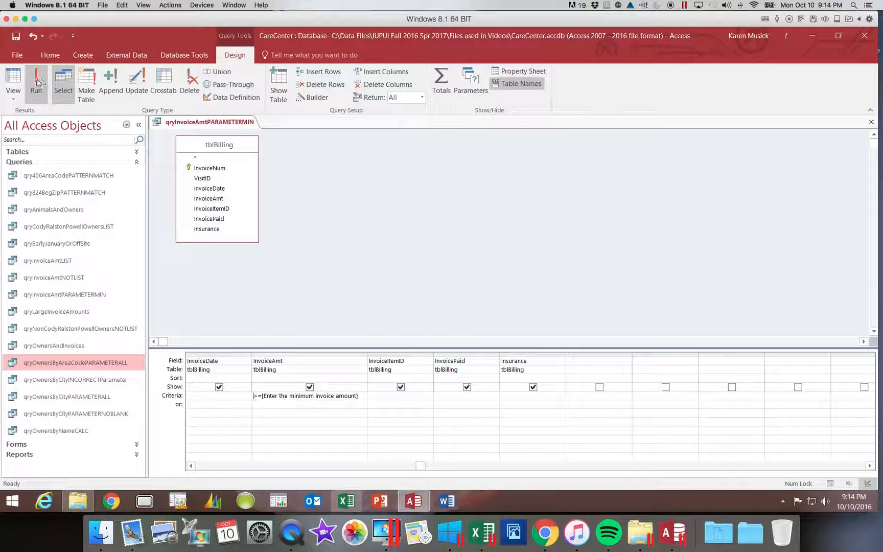
click(39, 82)
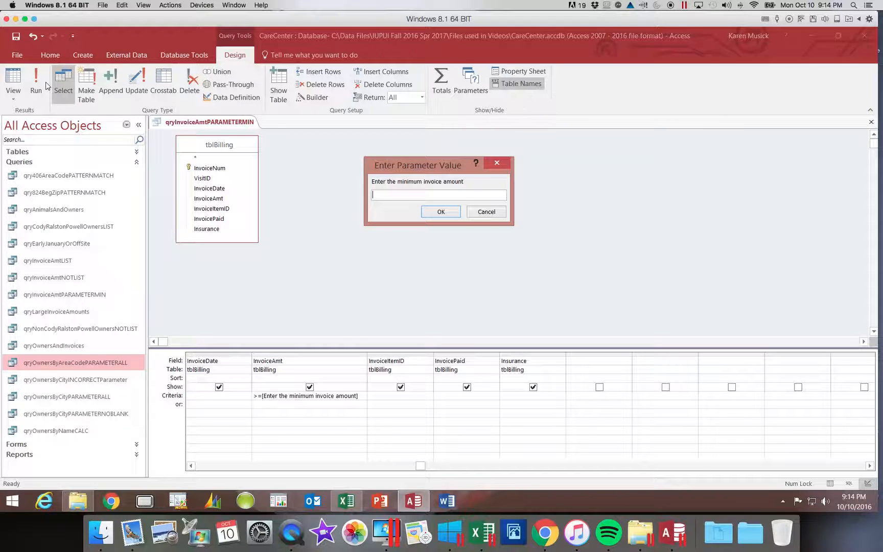
text(100)
key(Return)
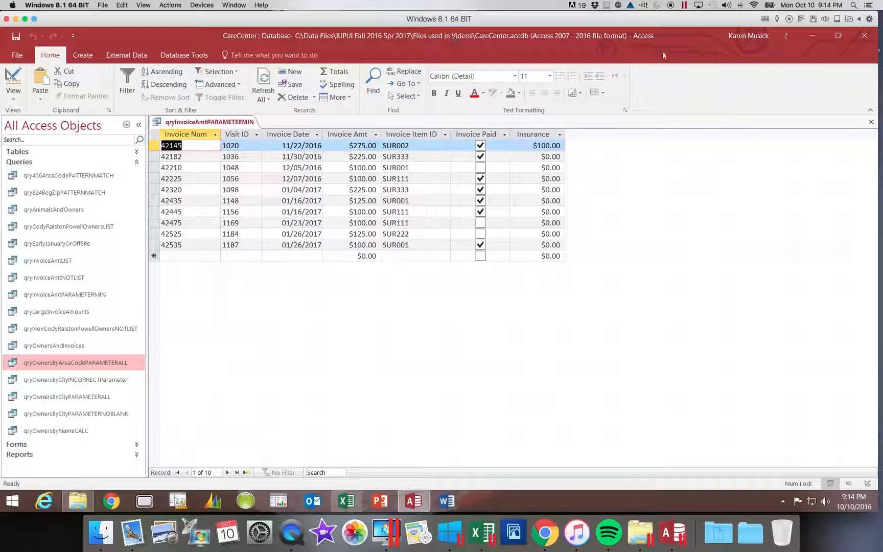
click(872, 122)
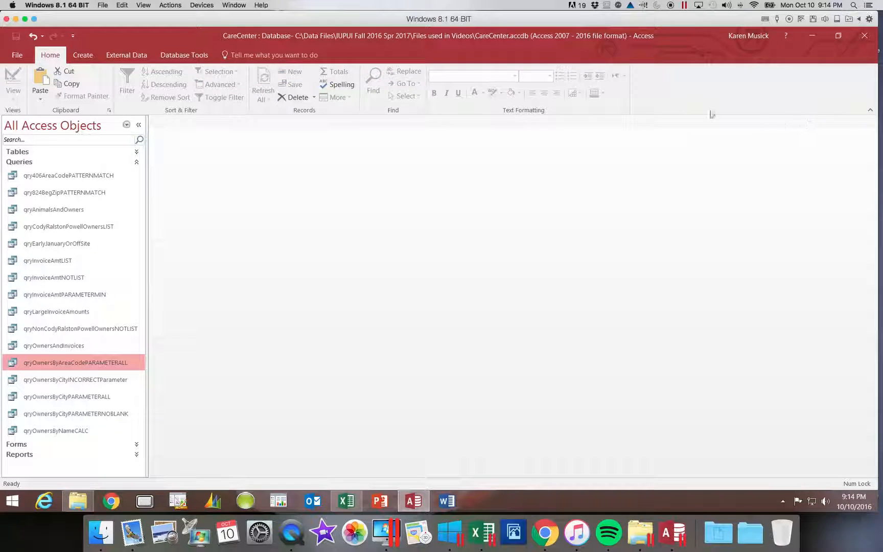